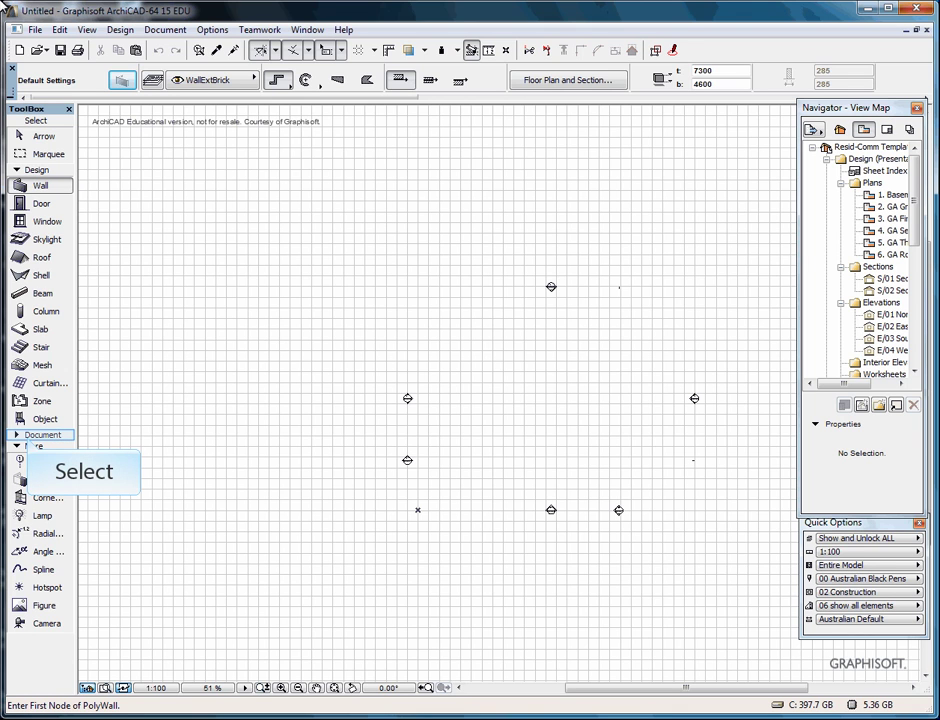
Expand the Document, More and Design tool groups of the toolbox to examine the tools they contain.
left_click(28, 437)
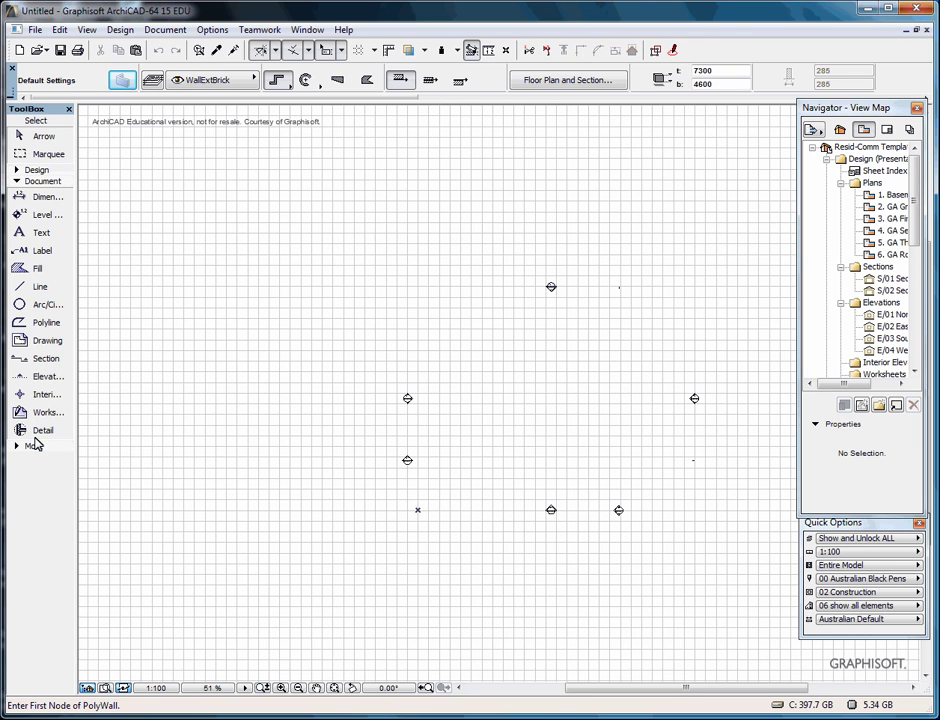
left_click(36, 446)
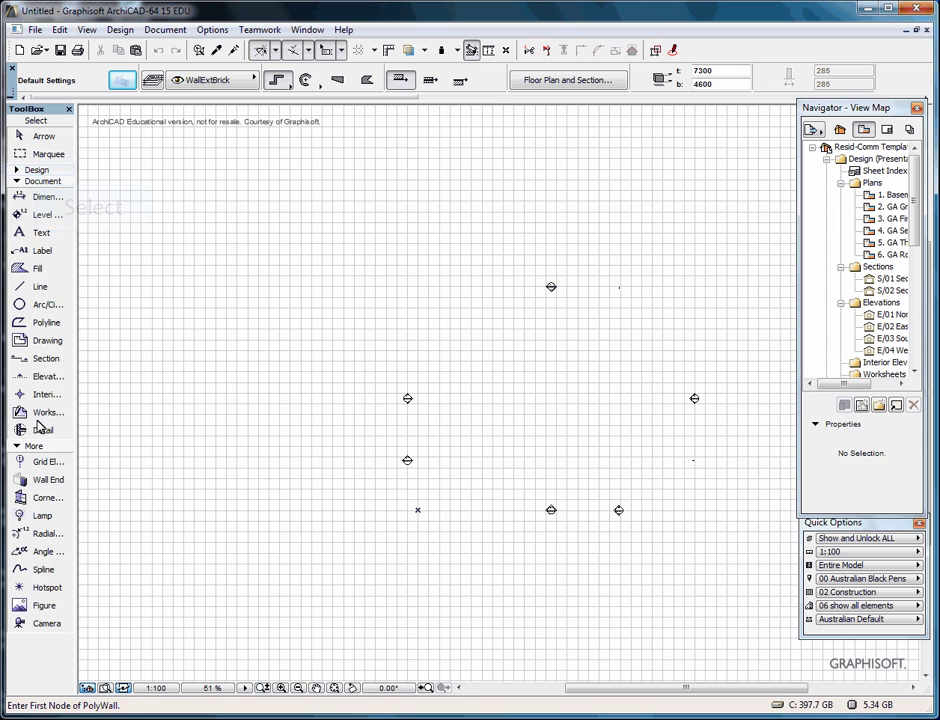
left_click(36, 171)
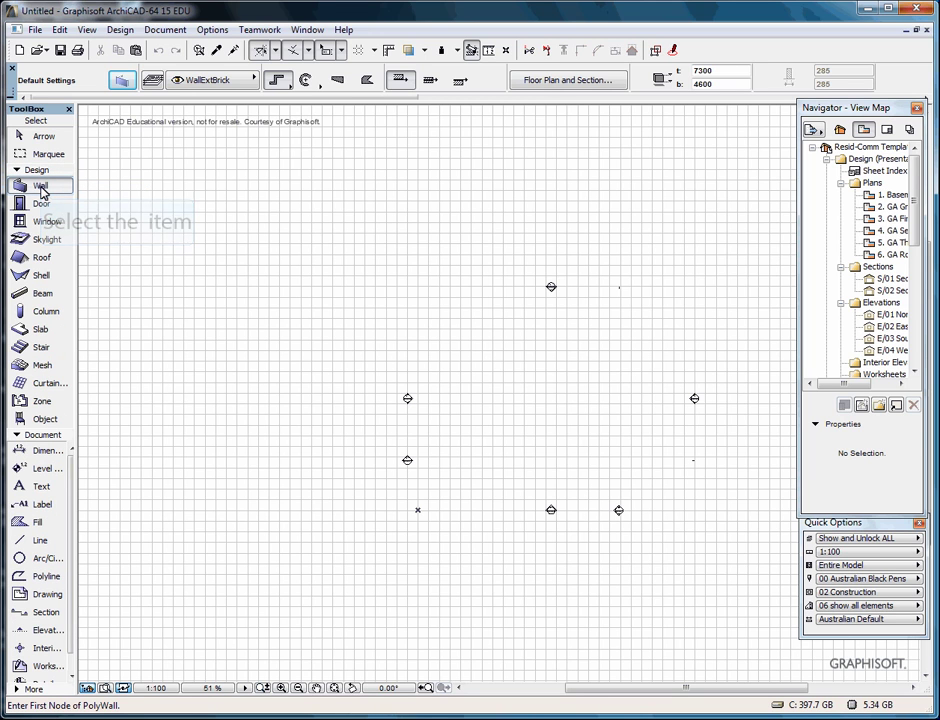
Activate the Door tool and look through its default settings in the Info Box.
left_click(40, 207)
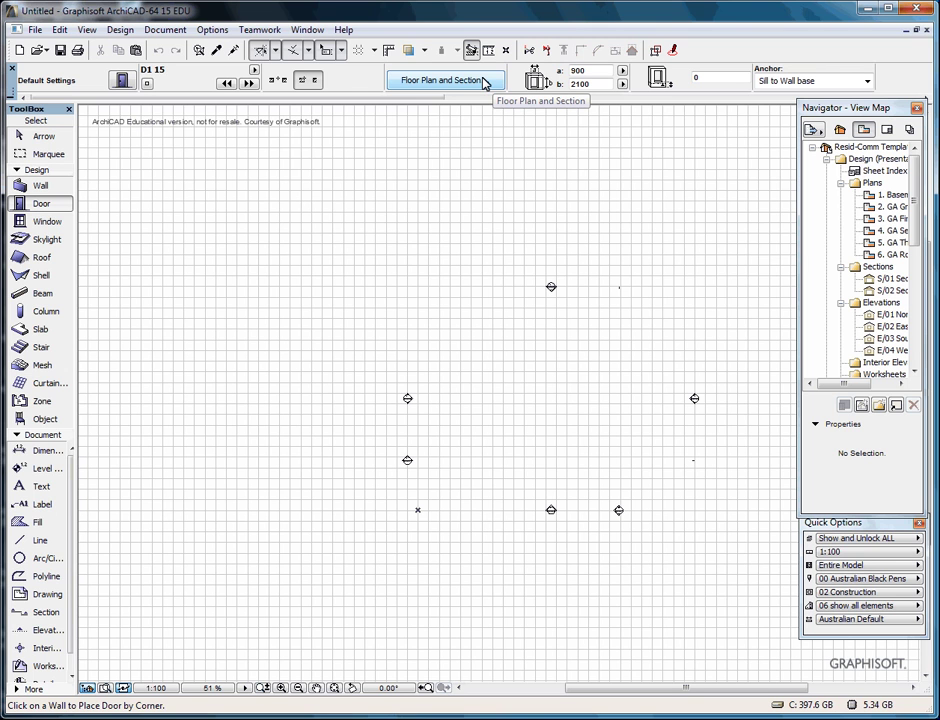
scroll(484, 83, "down", 5)
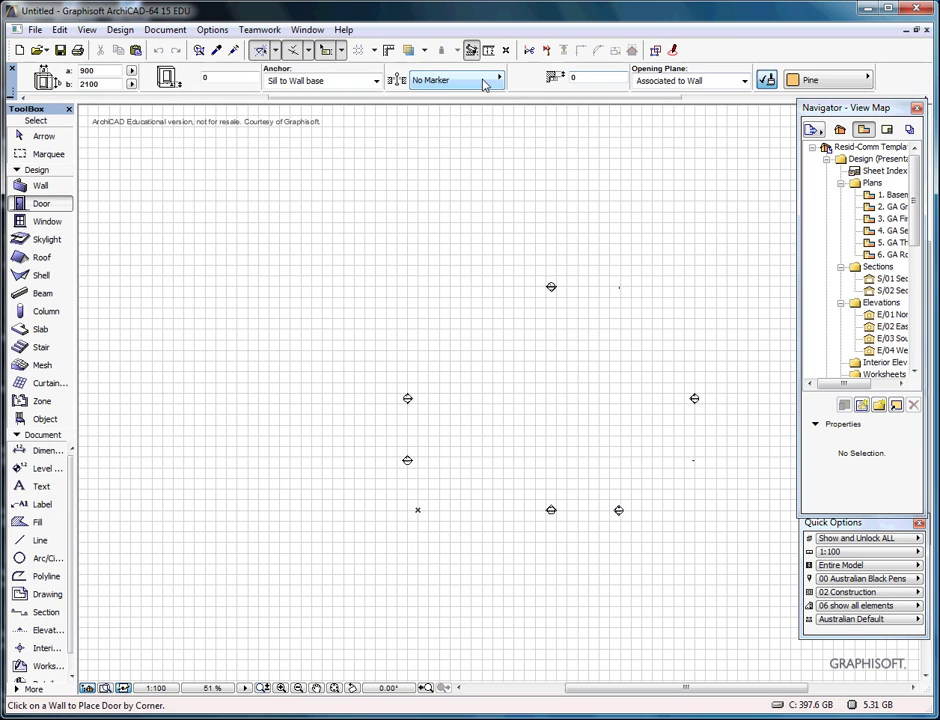
scroll(484, 83, "up", 5)
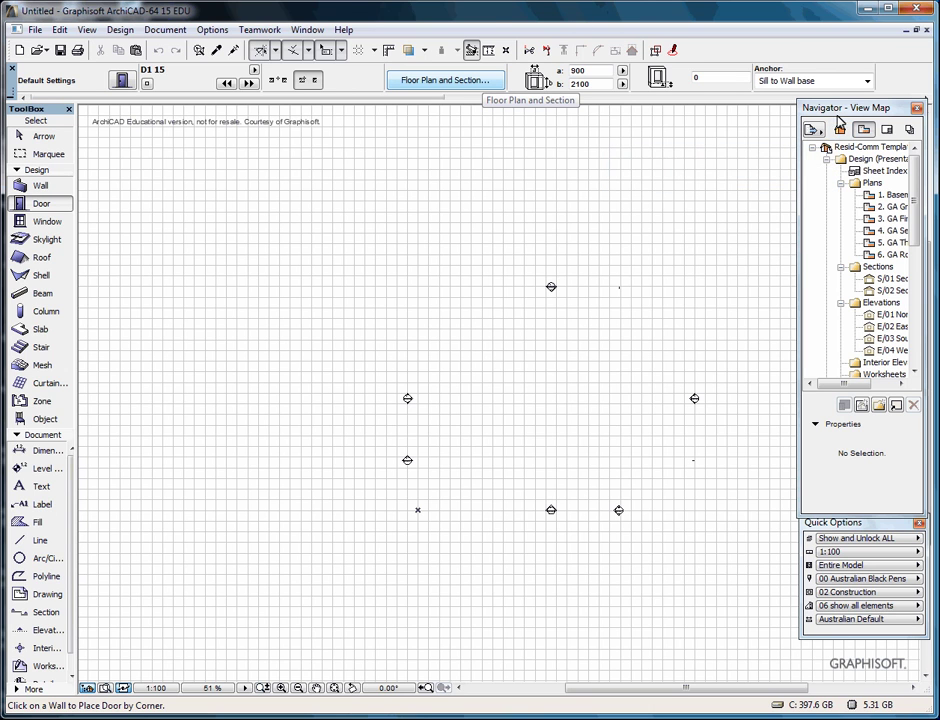
Examine the Navigator's Project Map, View Map, Layout Book and Publisher Set, and return to the View Map.
left_click(840, 133)
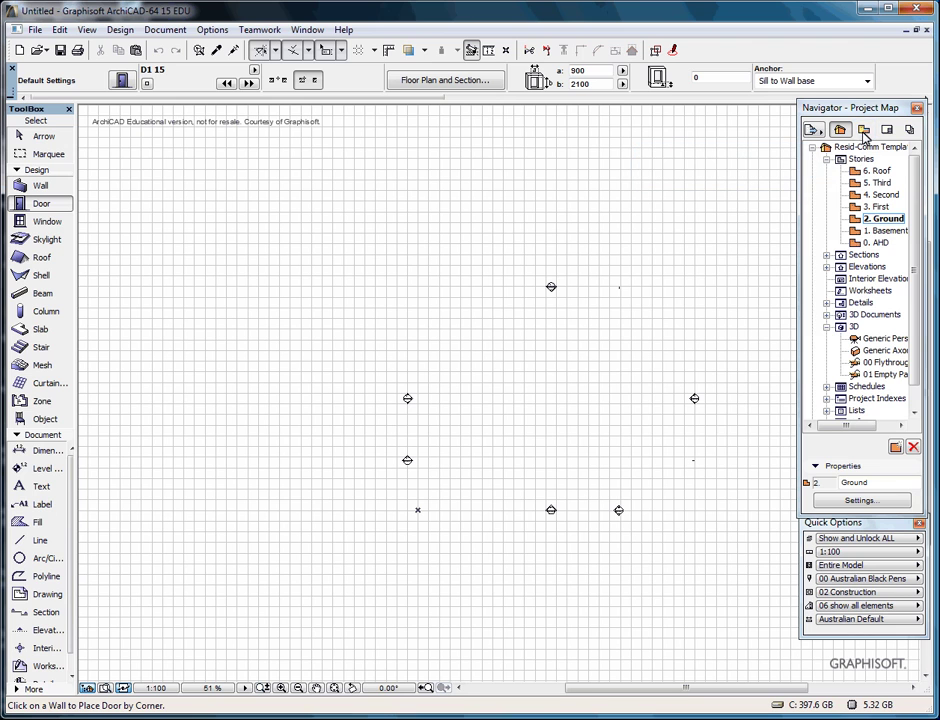
left_click(864, 131)
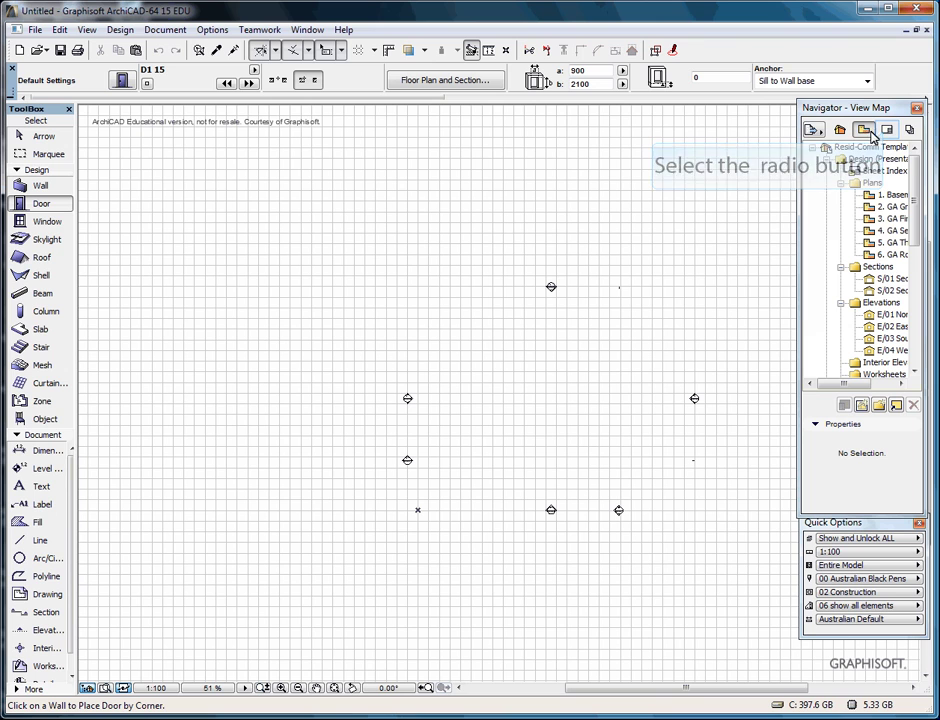
left_click(886, 131)
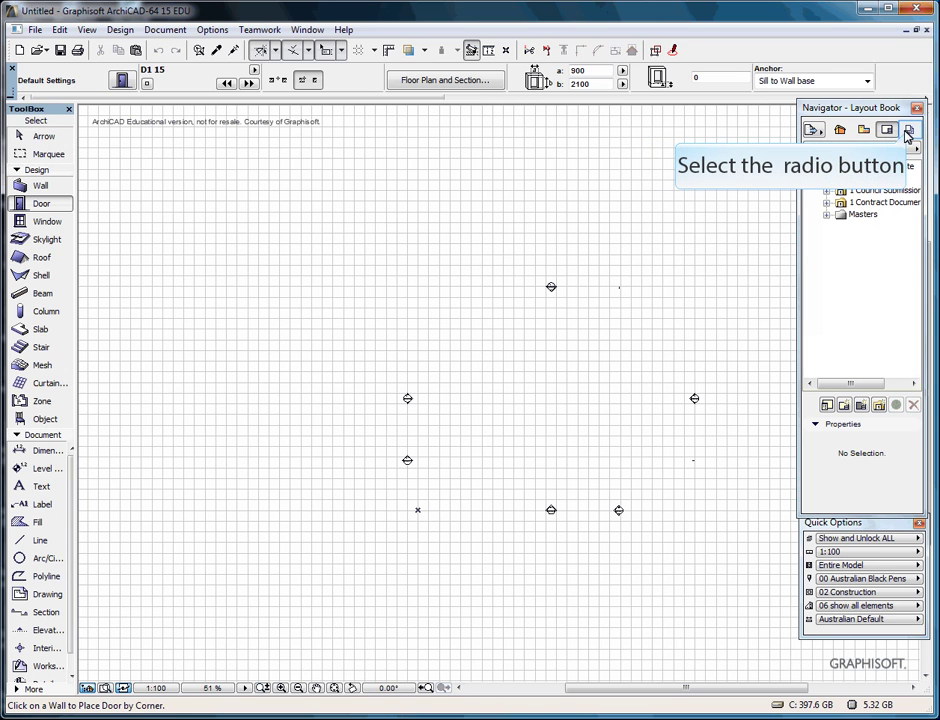
left_click(909, 131)
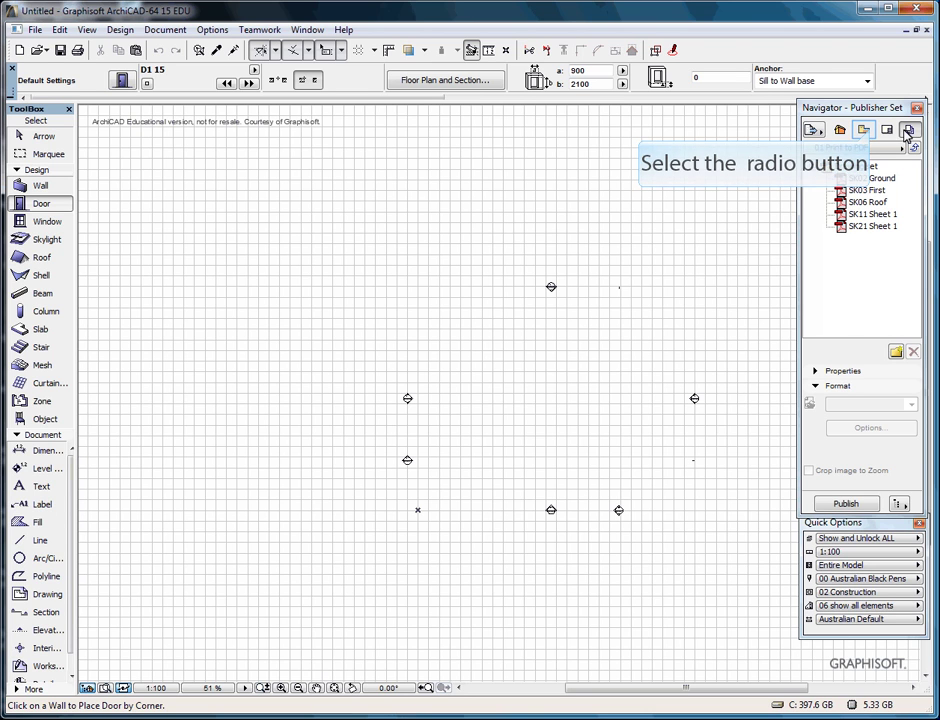
left_click(866, 130)
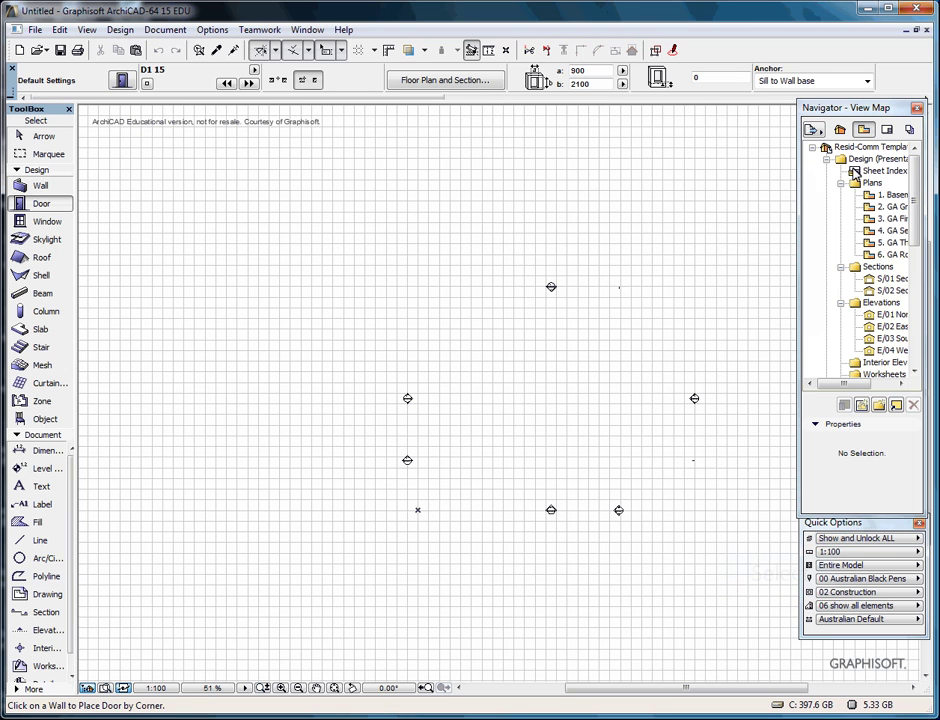
Examine the available layer combinations, scales, partial structure displays, renovation filters and dimension standards in Quick Options, keeping the current choices.
left_click(838, 542)
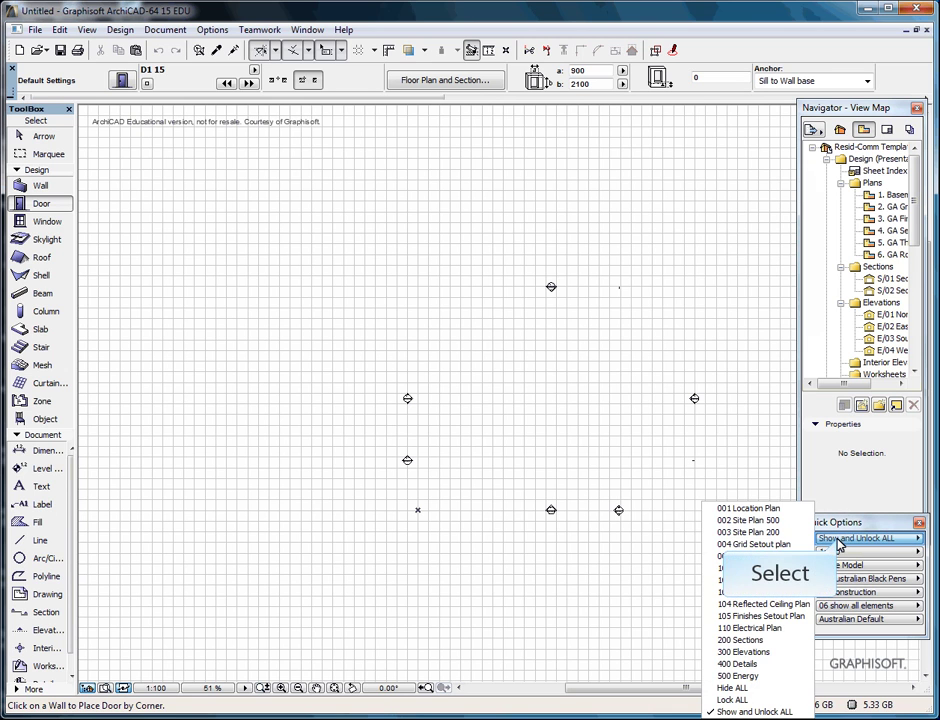
left_click(840, 553)
left_click(840, 553)
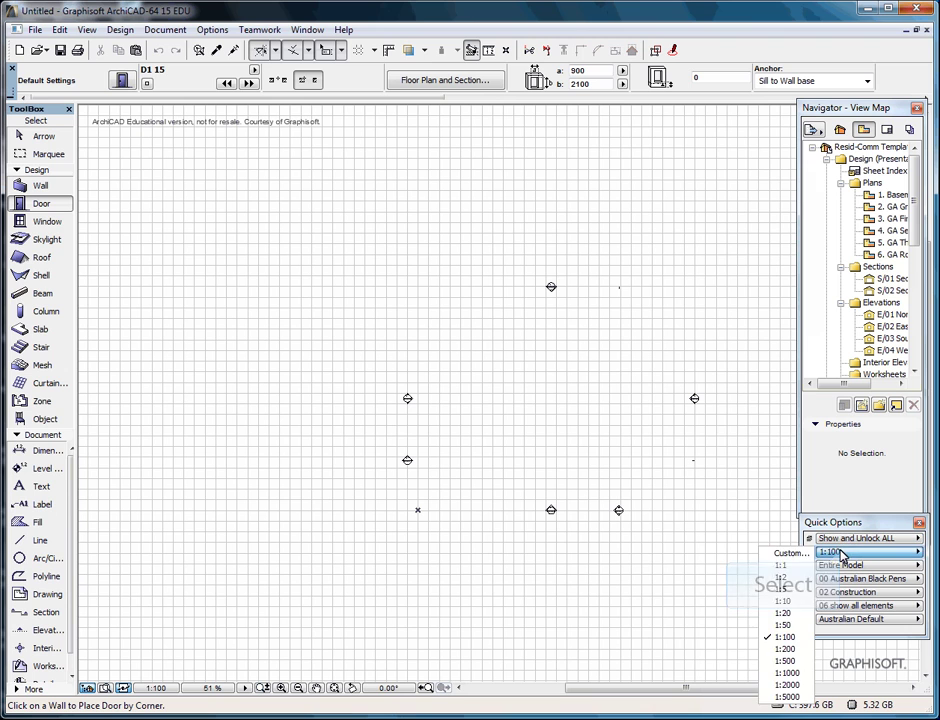
left_click(840, 553)
left_click(846, 566)
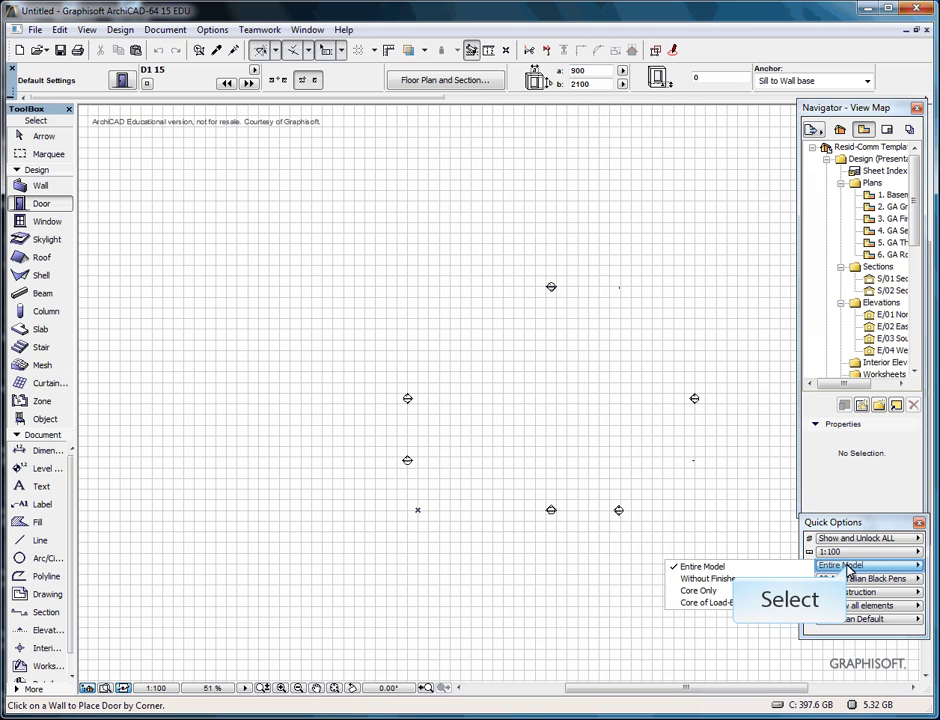
left_click(848, 568)
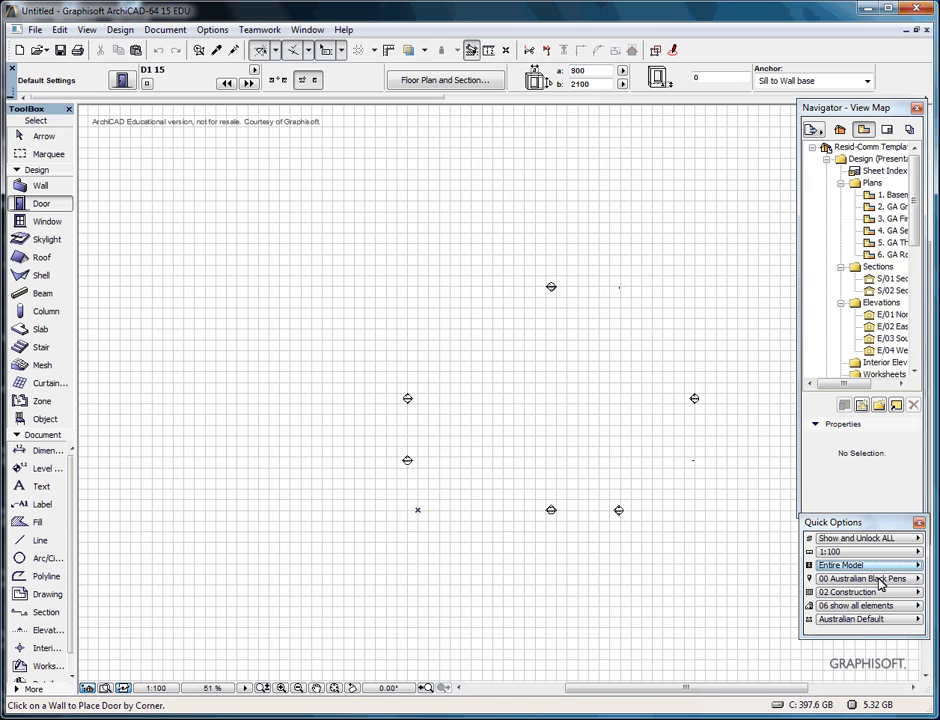
left_click(886, 608)
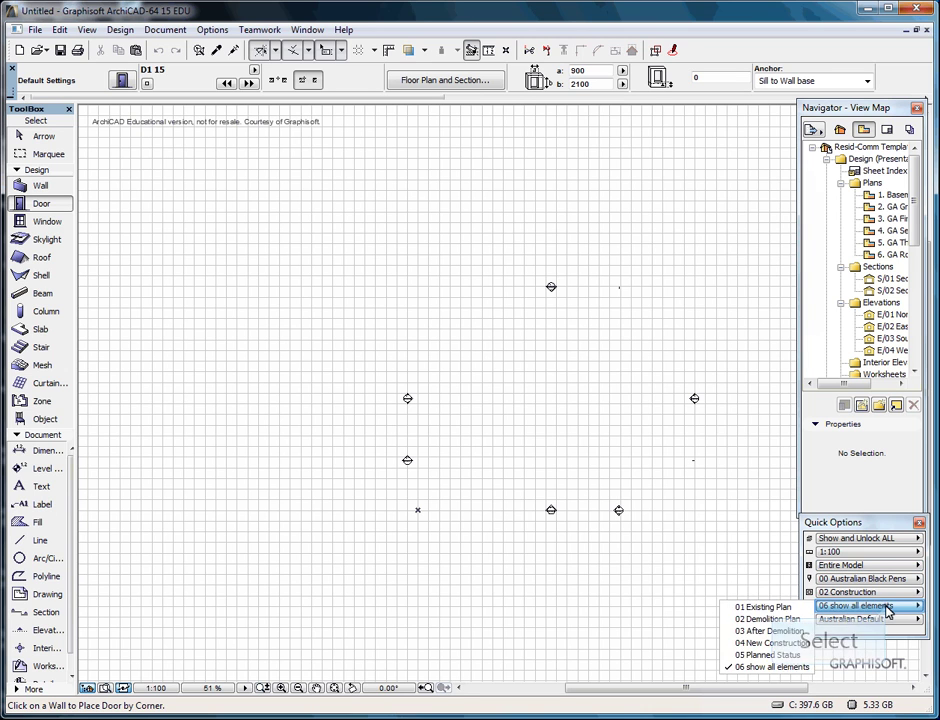
left_click(884, 610)
left_click(885, 621)
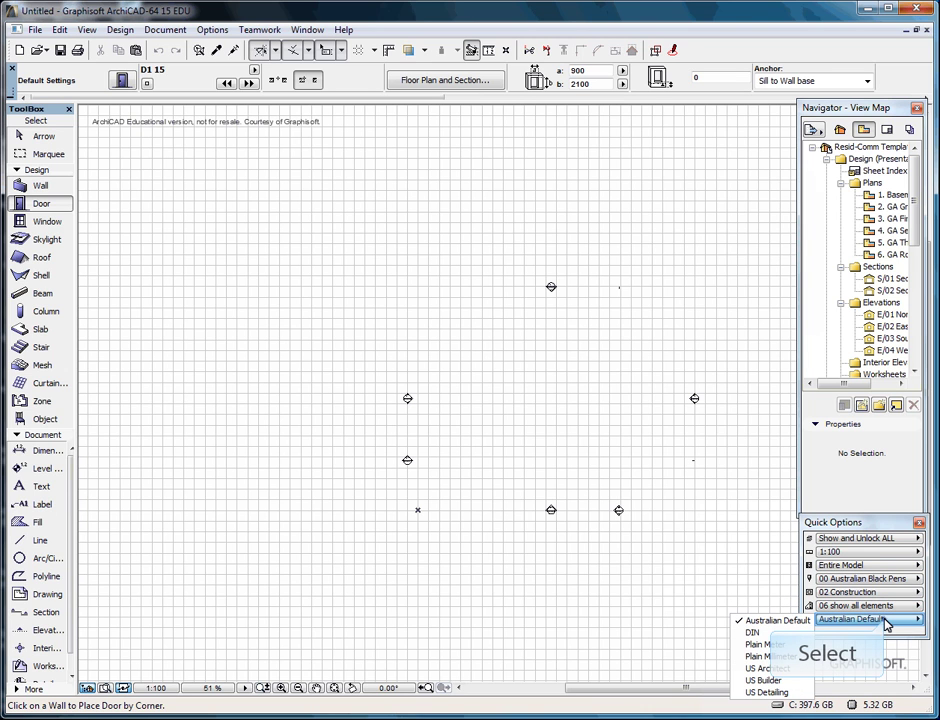
left_click(885, 621)
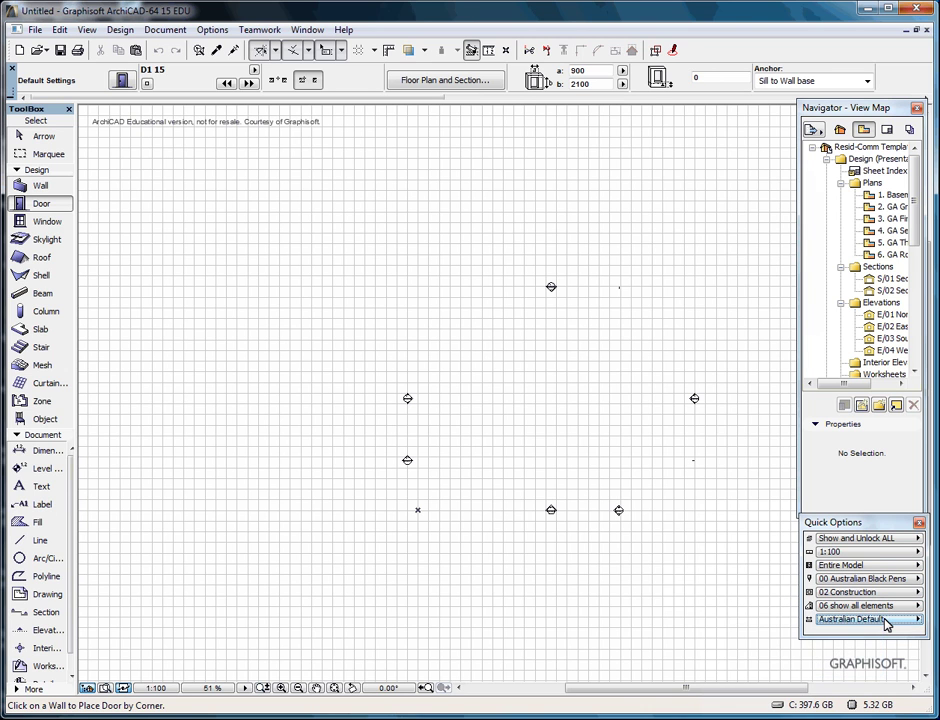
Close the Info Box and Toolbox palettes, and restore them with Show Main Palettes Only.
left_click(12, 68)
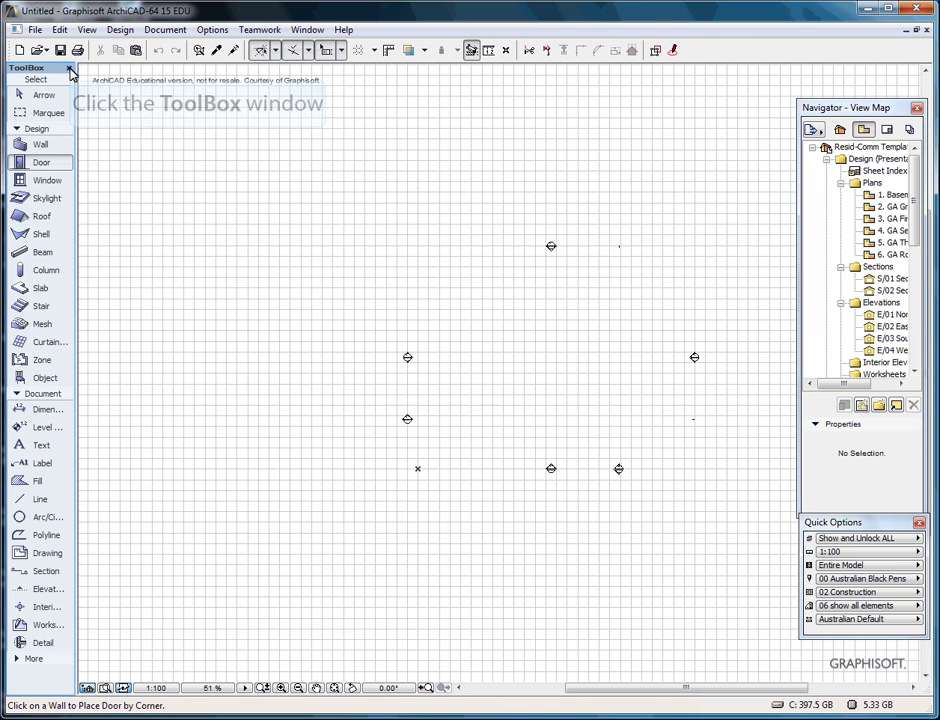
left_click(69, 68)
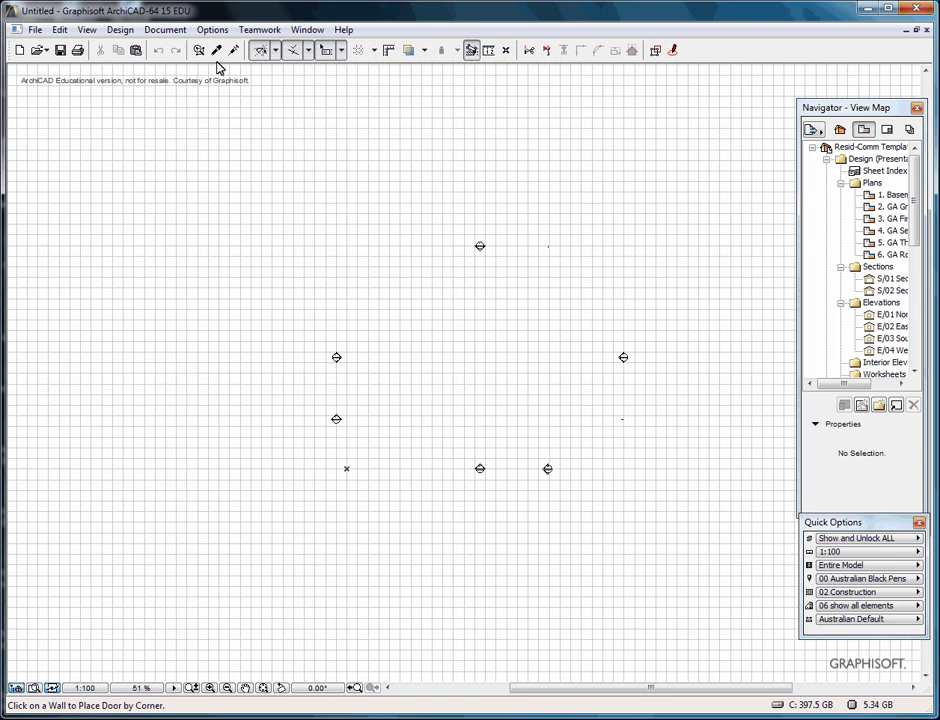
left_click(302, 34)
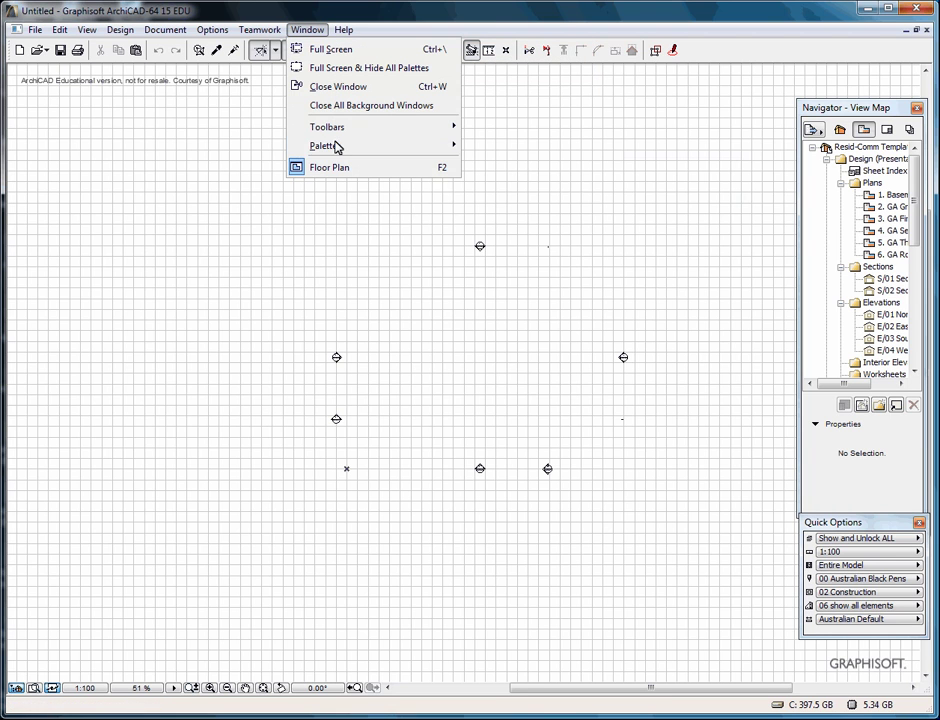
mouse_move(336, 146)
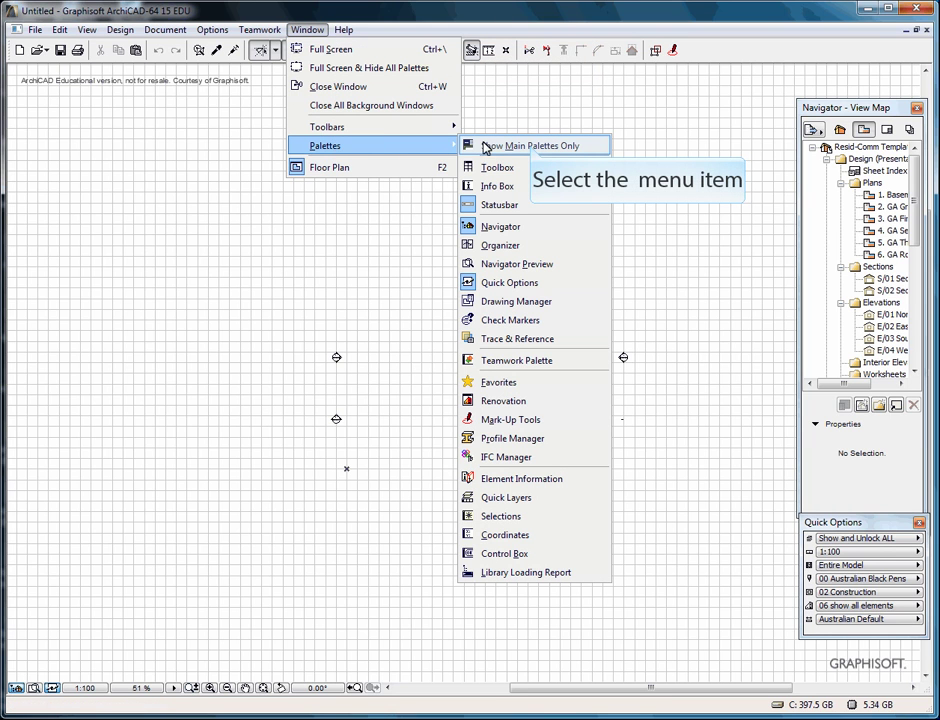
left_click(533, 148)
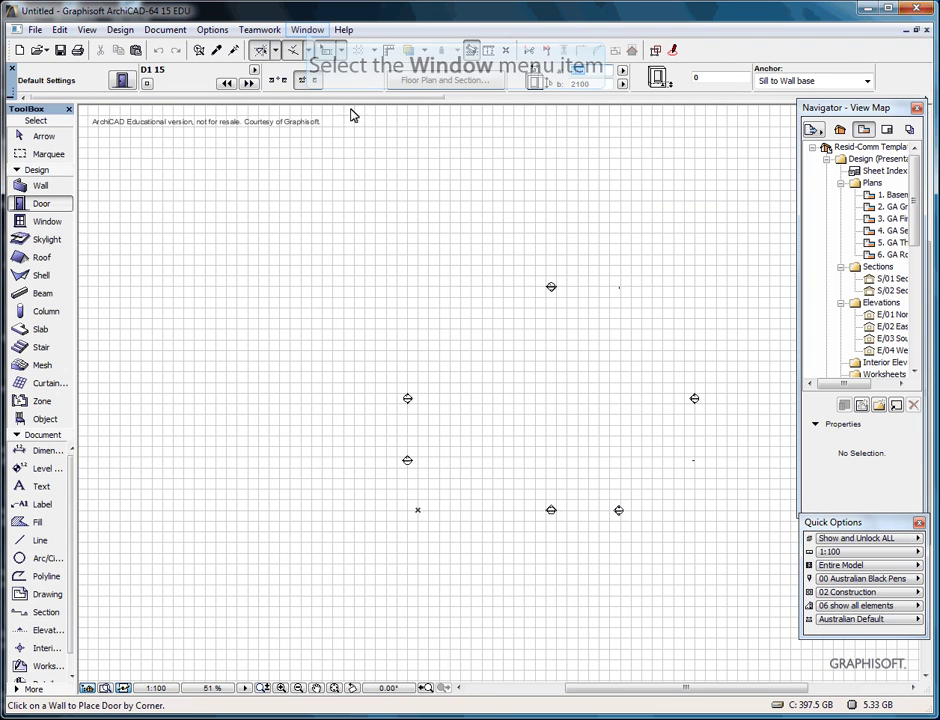
left_click(307, 30)
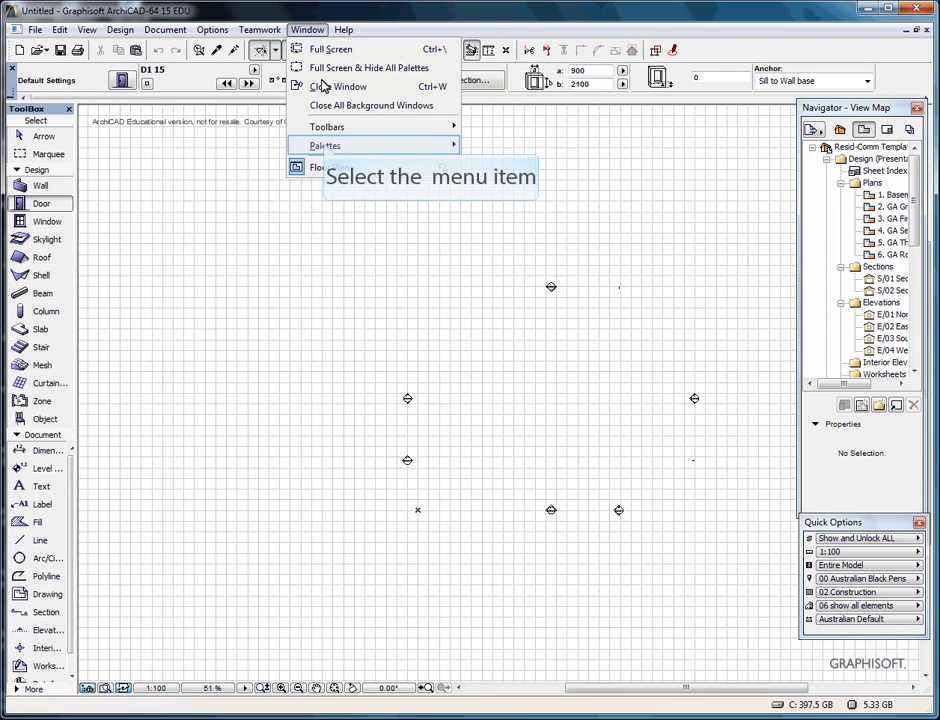
left_click(373, 147)
left_click(596, 116)
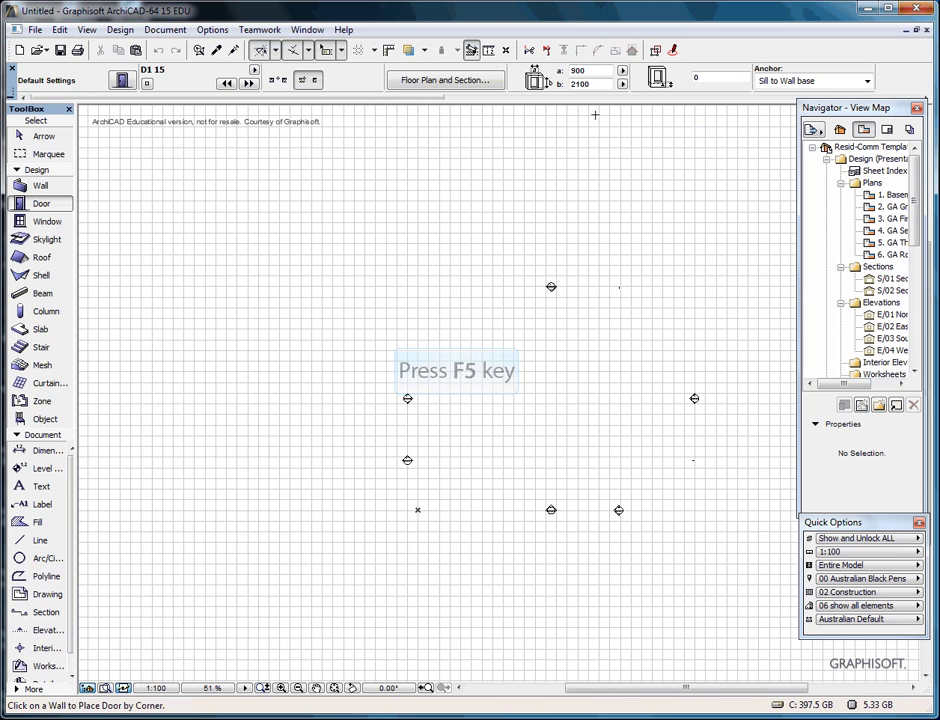
Open the 3D window and shift it up close beneath the Info Box, against the Toolbox.
key("F5")
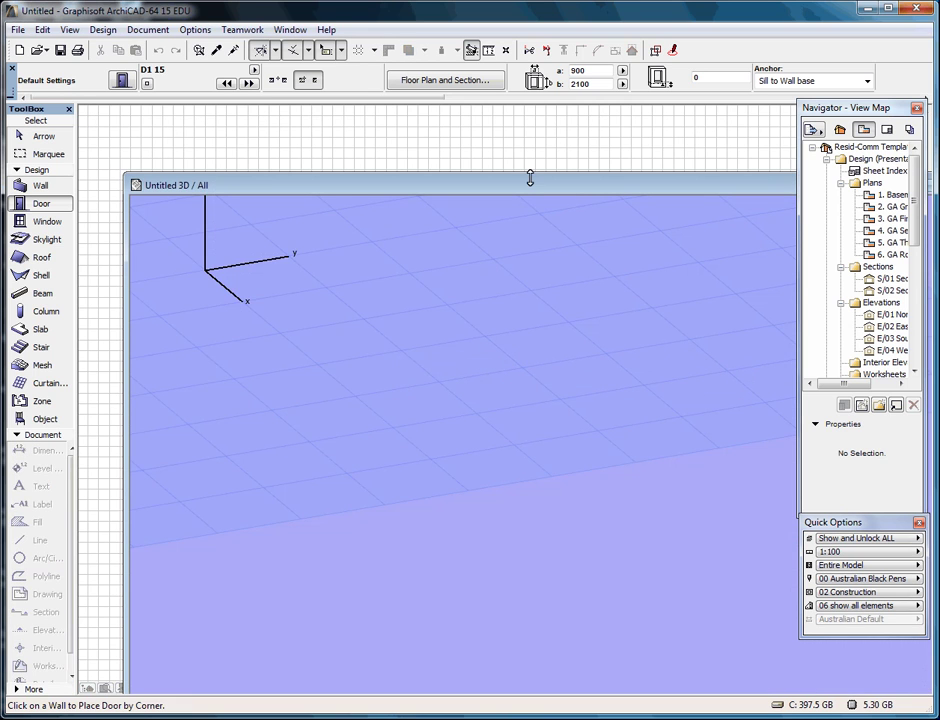
left_click_drag(529, 176, 441, 117)
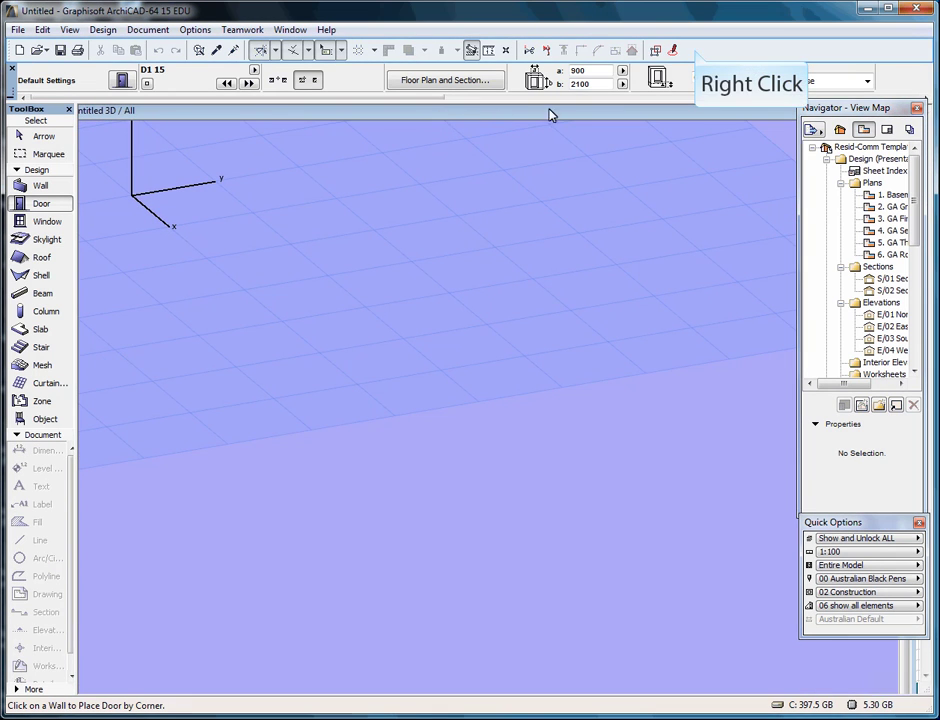
Display the 3D Visualization toolbar over the 3D window.
right_click(696, 54)
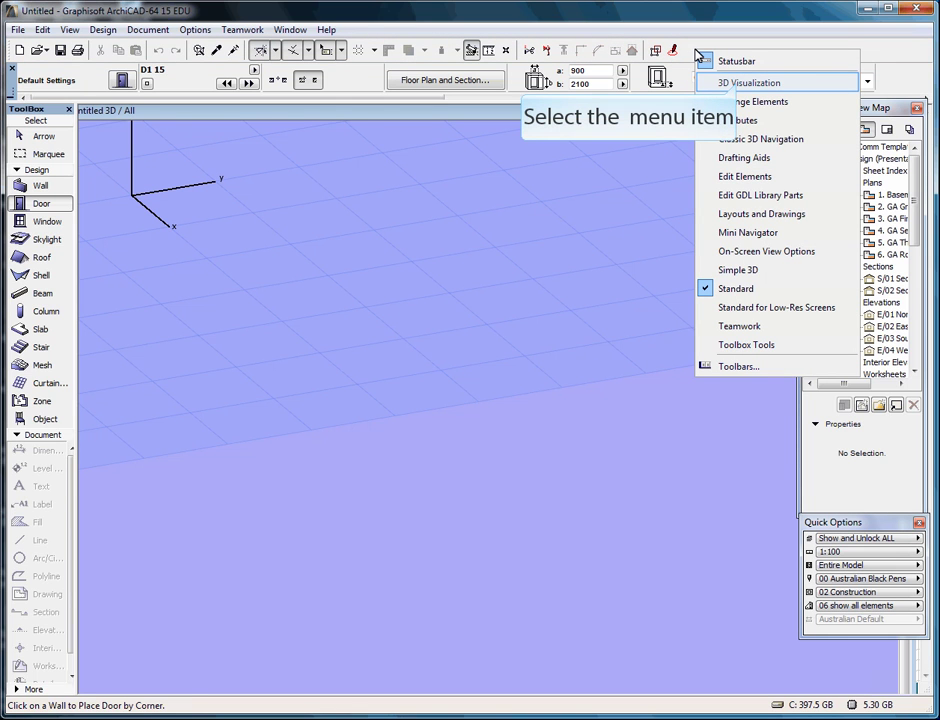
left_click(739, 85)
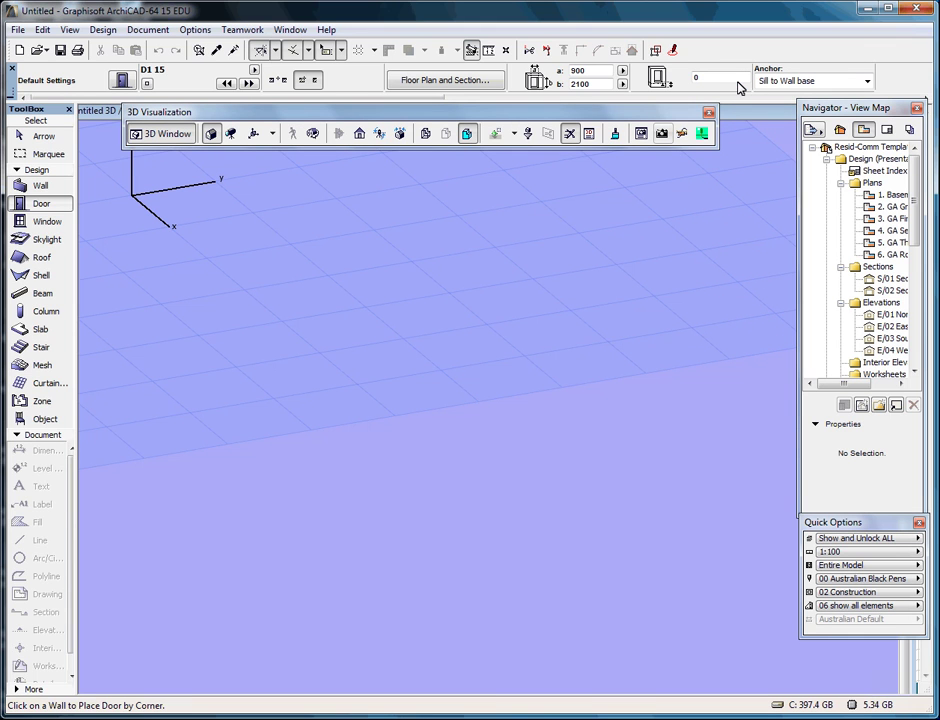